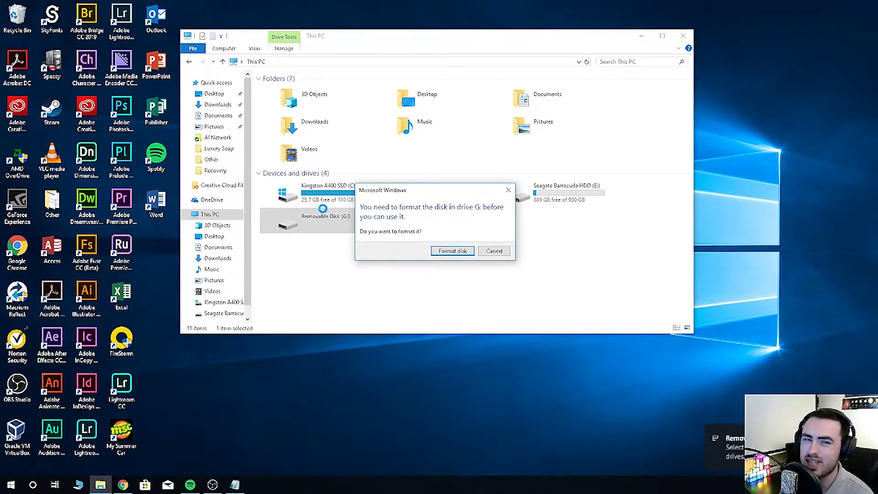
Dismiss the format prompt and the 'Location is not available' error for drive G: without formatting
{"action": "left_click", "coordinate": [508, 189]}
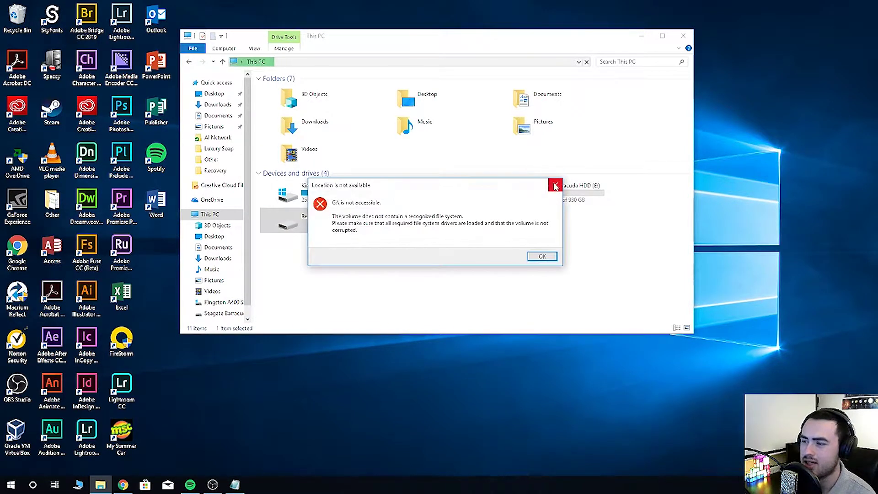
{"action": "left_click", "coordinate": [553, 186]}
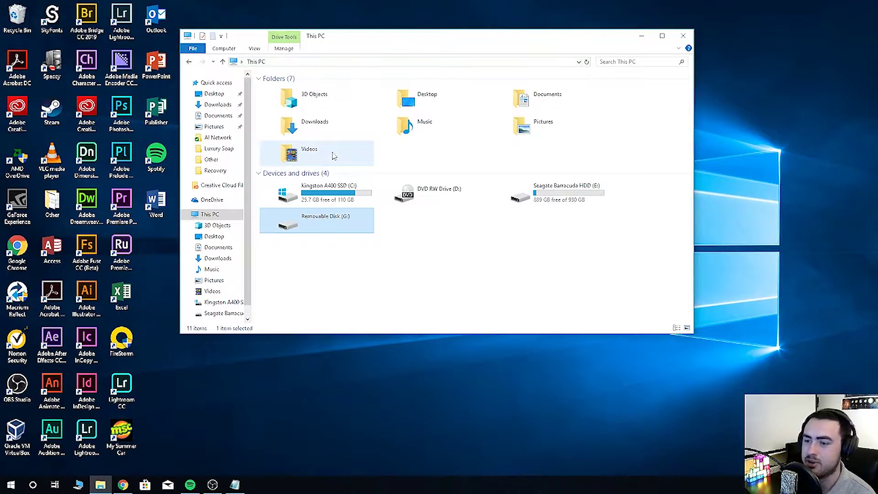
{"action": "left_click", "coordinate": [479, 242]}
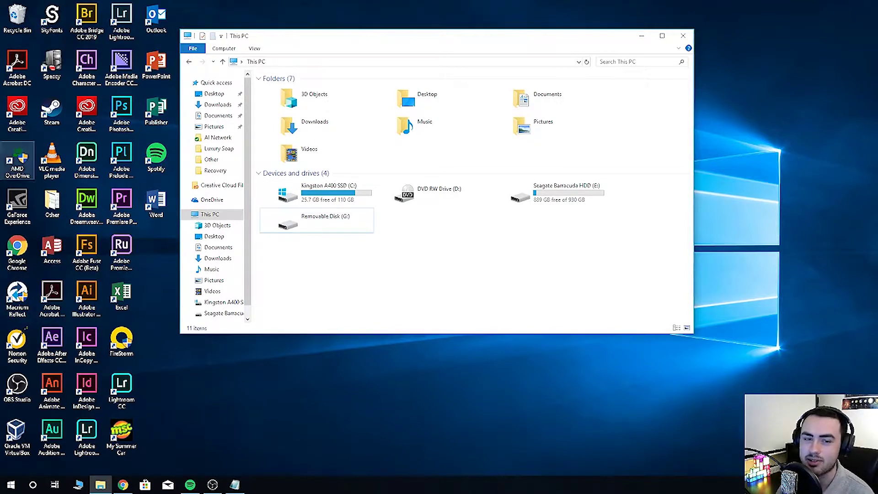
Reach Chrome's Puran File Recovery download page listing the setup and x64/x86 portable versions
{"action": "left_click", "coordinate": [122, 486]}
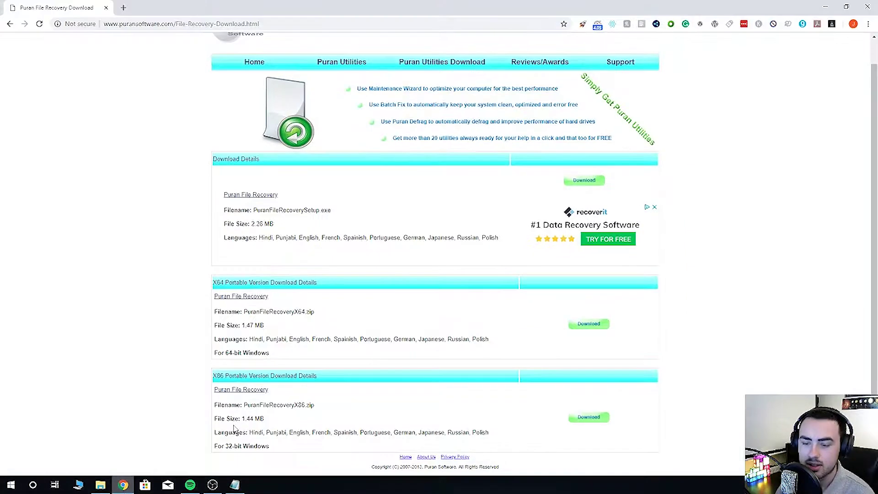
{"action": "scroll", "coordinate": [421, 303], "scroll_direction": "up", "scroll_amount": 1}
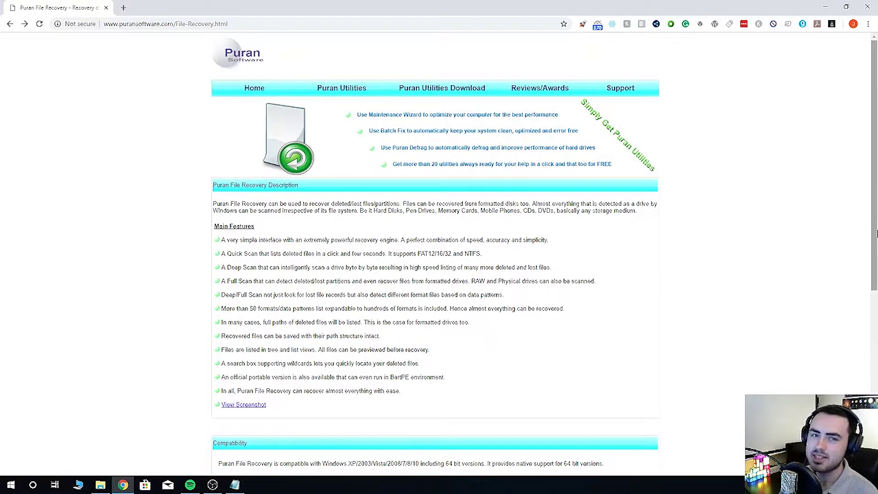
{"action": "scroll", "coordinate": [419, 311], "scroll_direction": "down", "scroll_amount": 7}
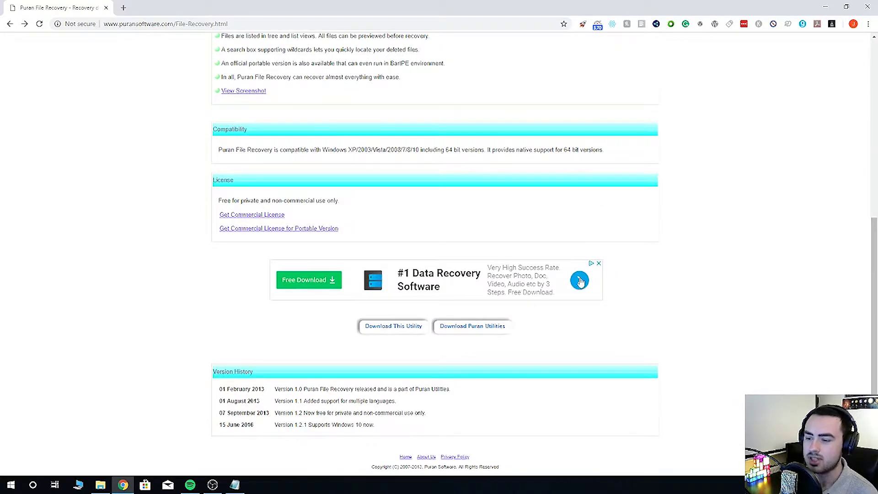
{"action": "left_click", "coordinate": [388, 327]}
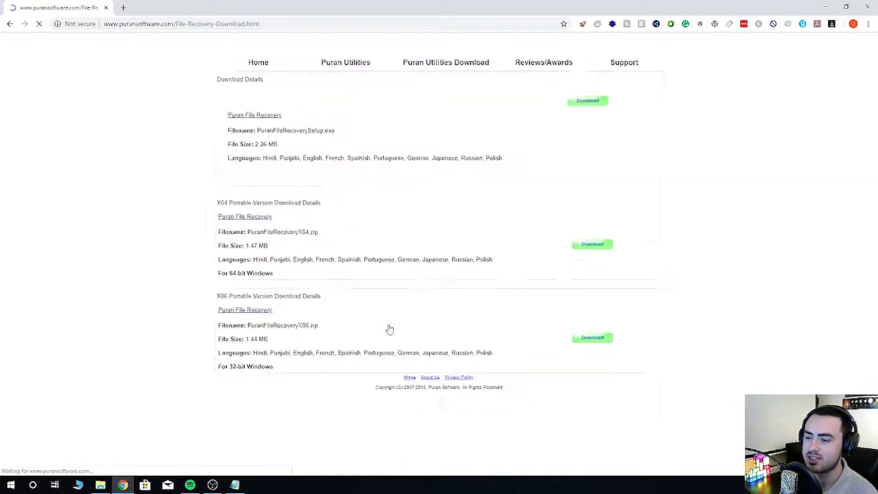
{"action": "scroll", "coordinate": [719, 200], "scroll_direction": "down", "scroll_amount": 1}
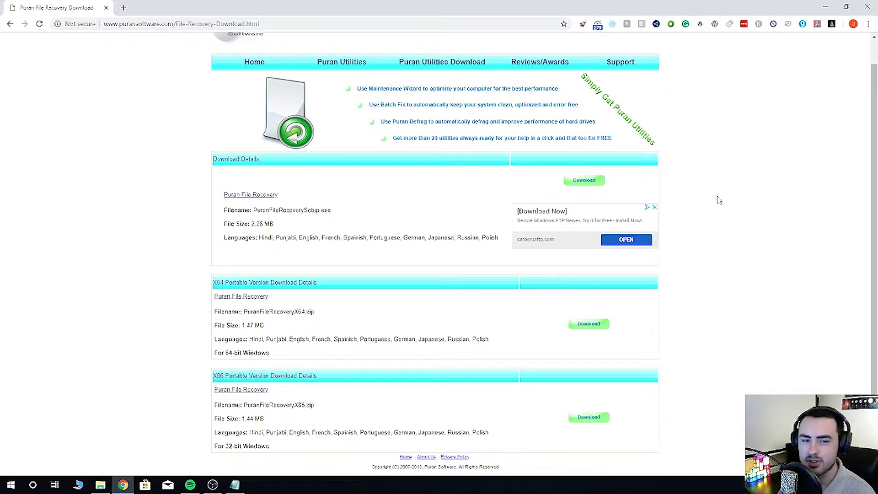
Check This PC's properties, then run Puran File Recovery from the downloaded PuranFileRecoveryX64 archive
{"action": "left_click", "coordinate": [102, 483]}
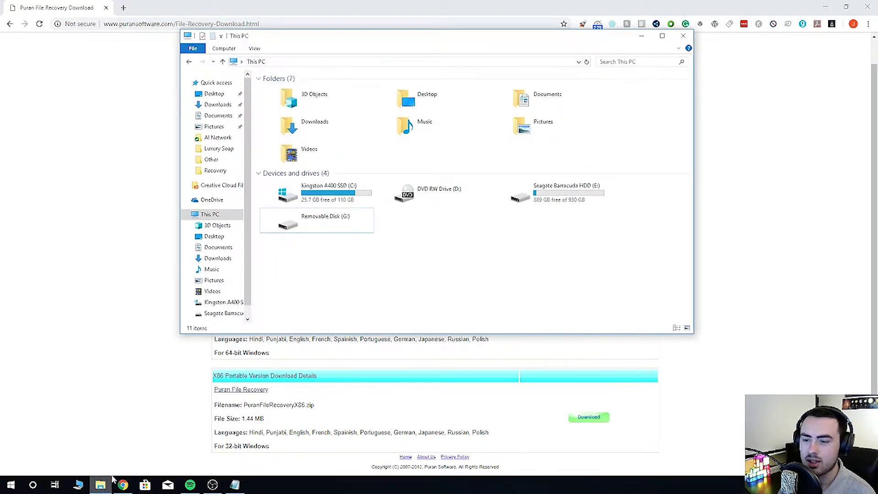
{"action": "right_click", "coordinate": [409, 278]}
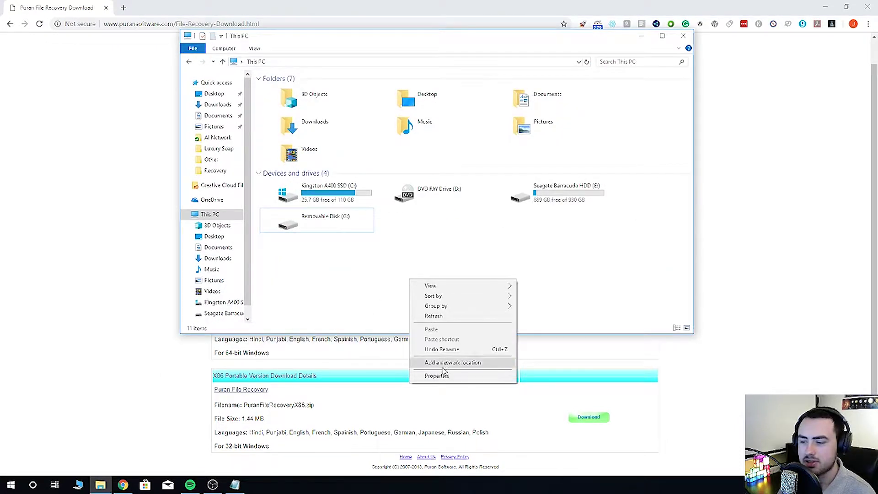
{"action": "left_click", "coordinate": [439, 372]}
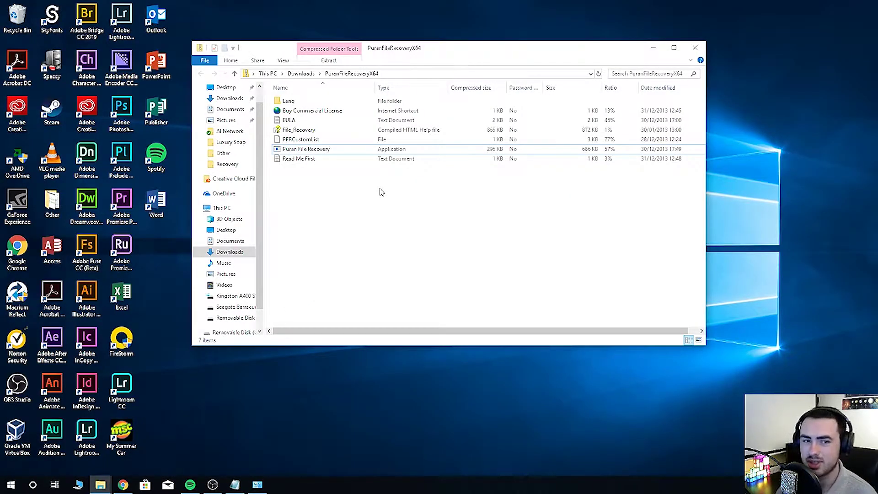
{"action": "double_click", "coordinate": [320, 149]}
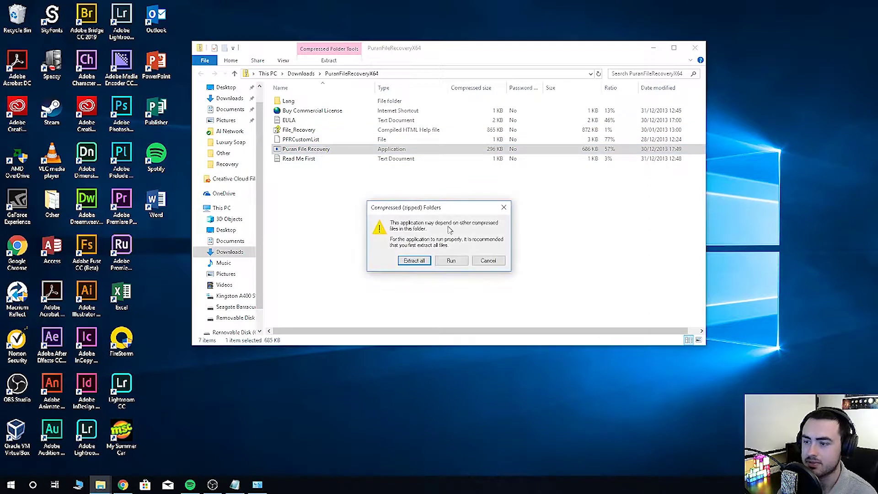
{"action": "left_click", "coordinate": [451, 261]}
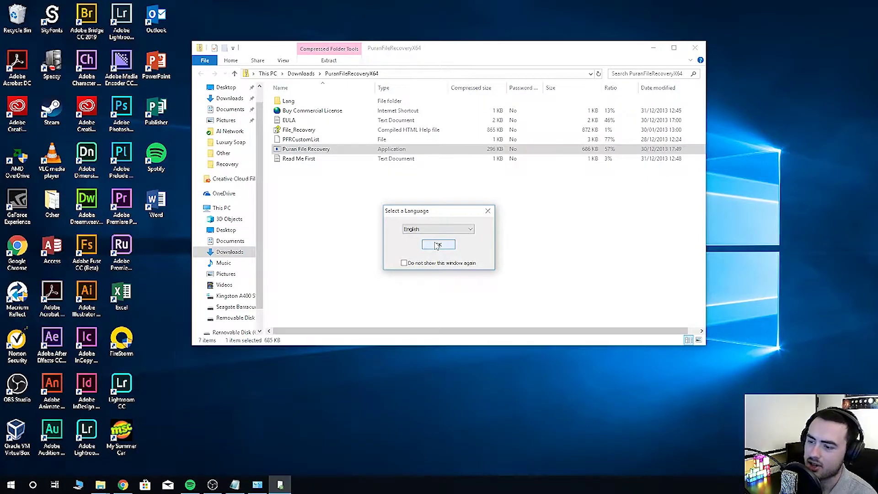
Start Puran File Recovery in English, check G: in This PC, and select the 982 MB RAW drive G:
{"action": "left_click", "coordinate": [438, 245]}
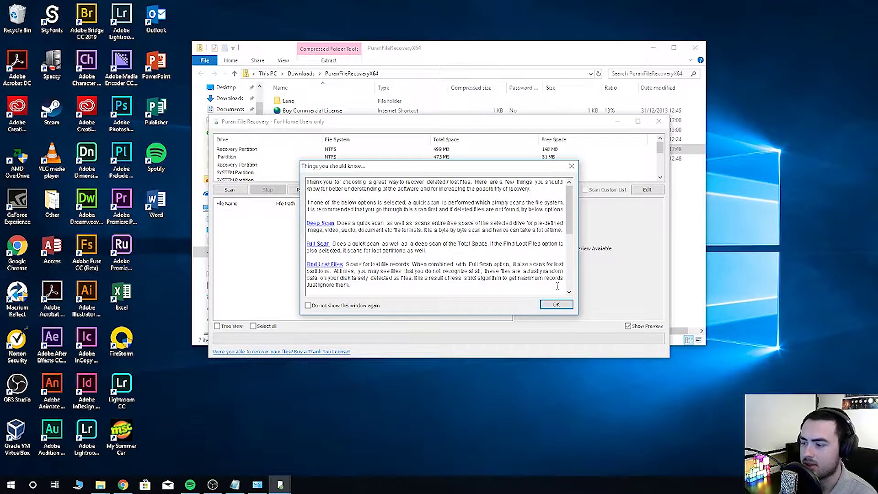
{"action": "left_click", "coordinate": [555, 305]}
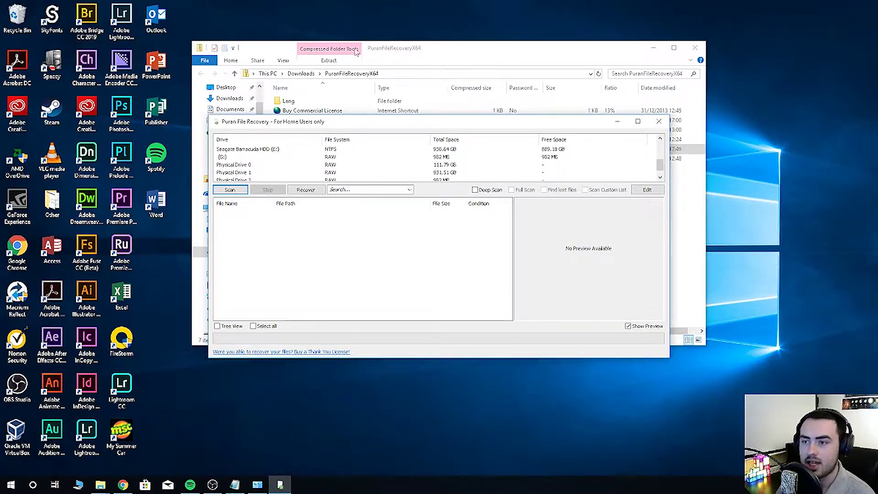
{"action": "left_click", "coordinate": [267, 73]}
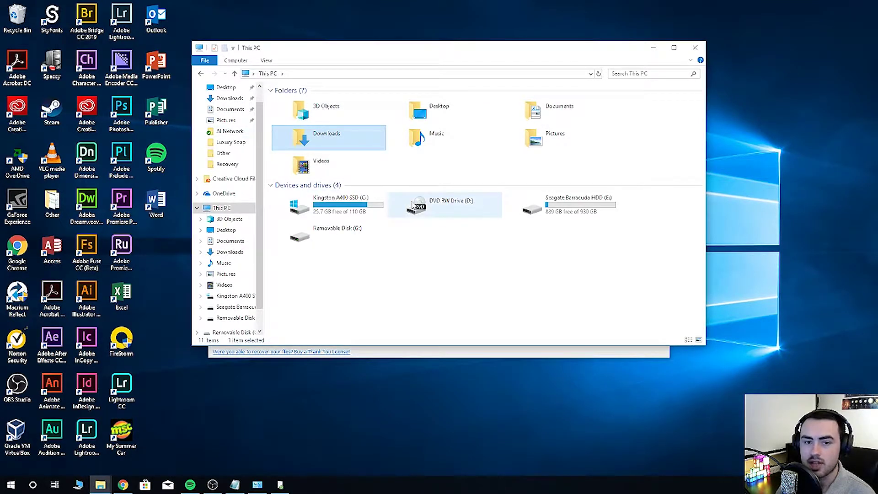
{"action": "left_click", "coordinate": [350, 232]}
{"action": "left_click", "coordinate": [389, 359]}
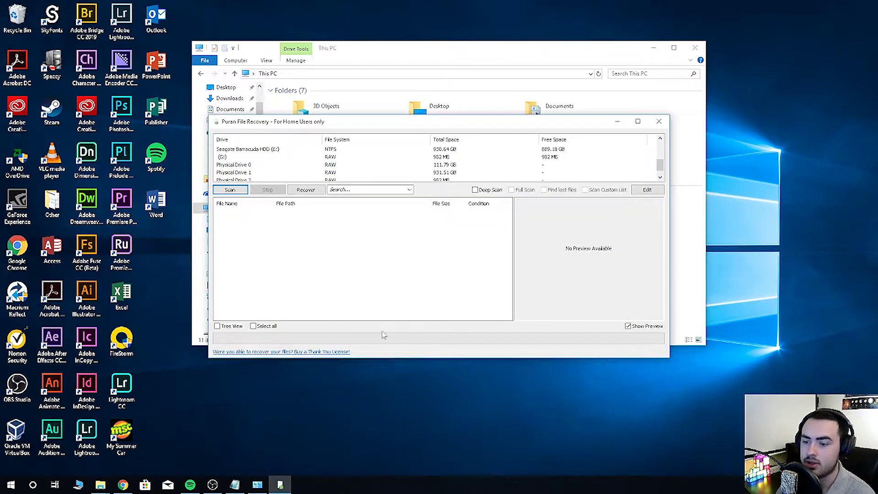
{"action": "scroll", "coordinate": [274, 167], "scroll_direction": "down", "scroll_amount": 1}
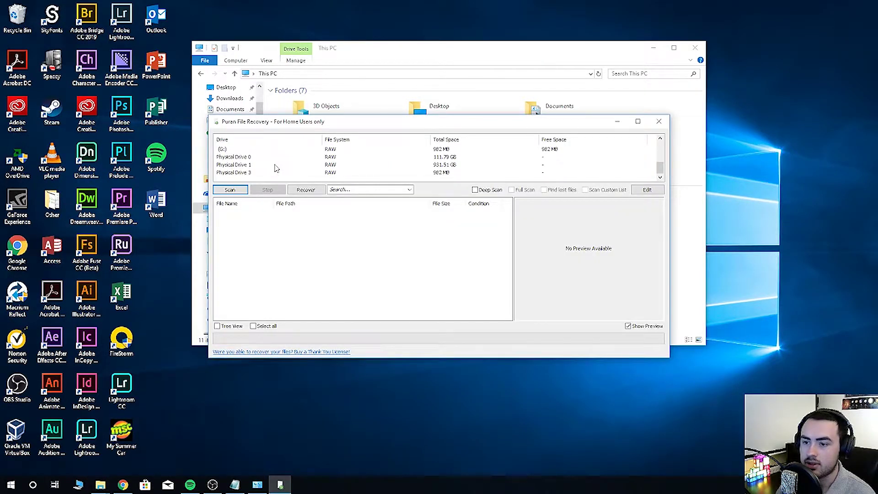
{"action": "left_click", "coordinate": [223, 150]}
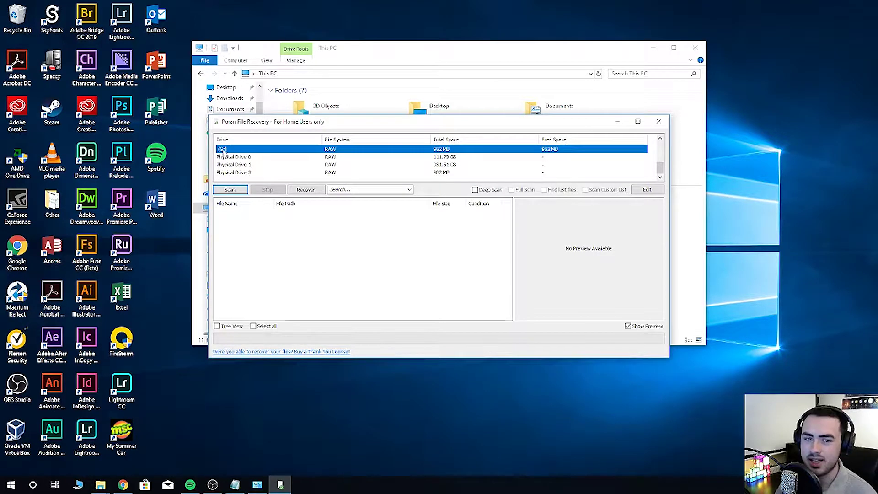
Run a deep, full scan of drive G:, finding 1205 files
{"action": "left_click", "coordinate": [236, 190]}
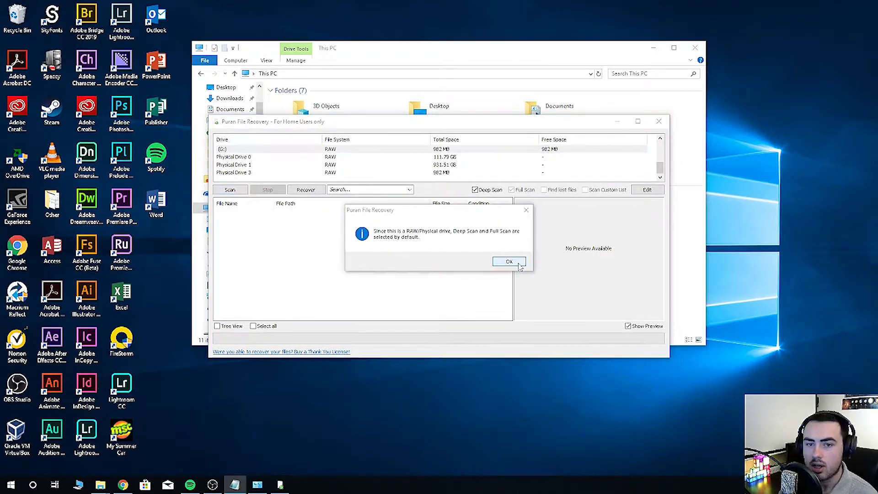
{"action": "left_click", "coordinate": [509, 261]}
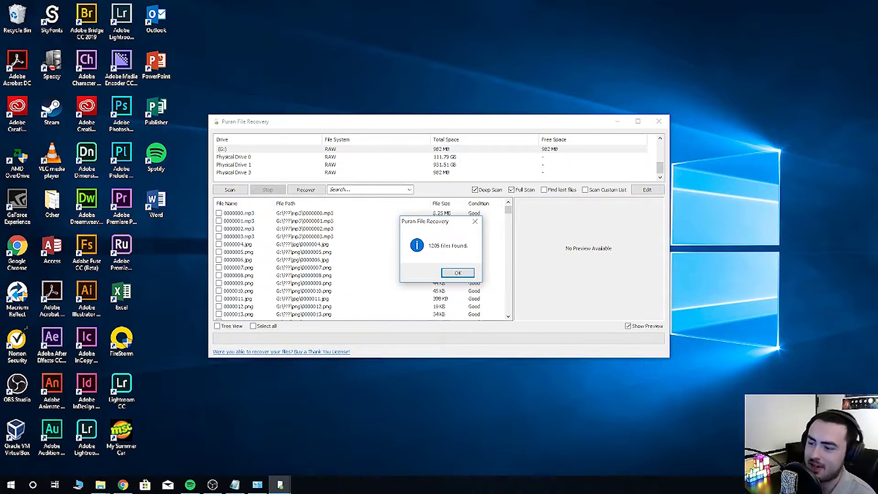
Preview several recovered jpg photos, including 0001157.jpg, then show the Recover dropdown choices
{"action": "left_click", "coordinate": [458, 274]}
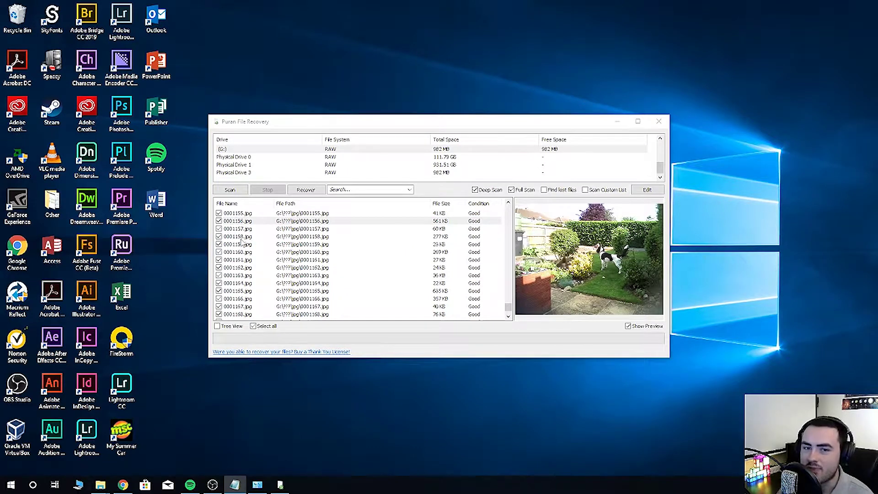
{"action": "left_click", "coordinate": [241, 252]}
{"action": "left_click", "coordinate": [240, 221]}
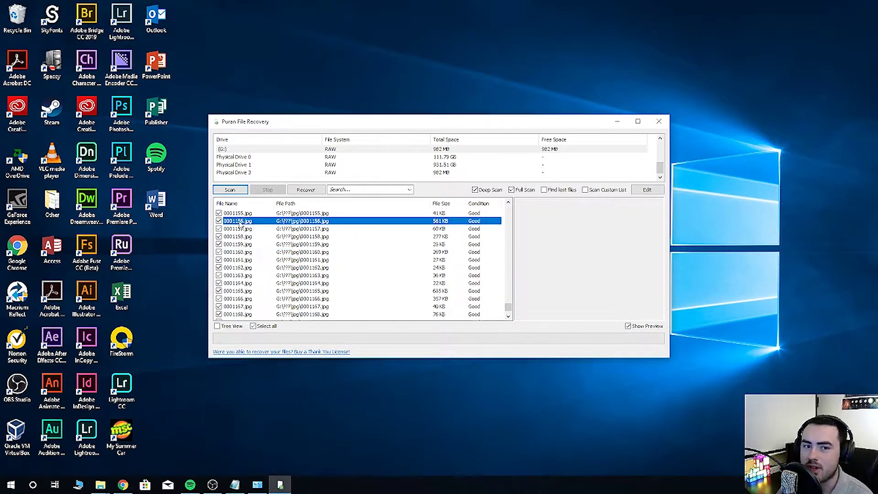
{"action": "left_click", "coordinate": [241, 268]}
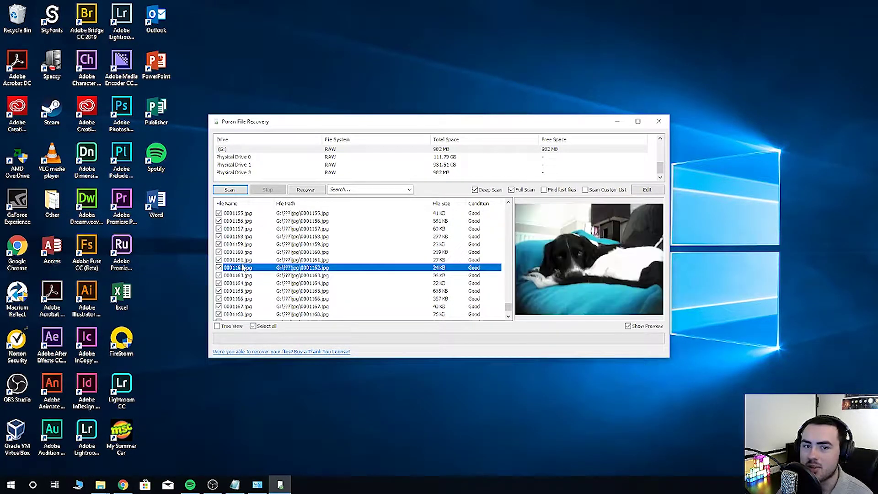
{"action": "left_click", "coordinate": [242, 229]}
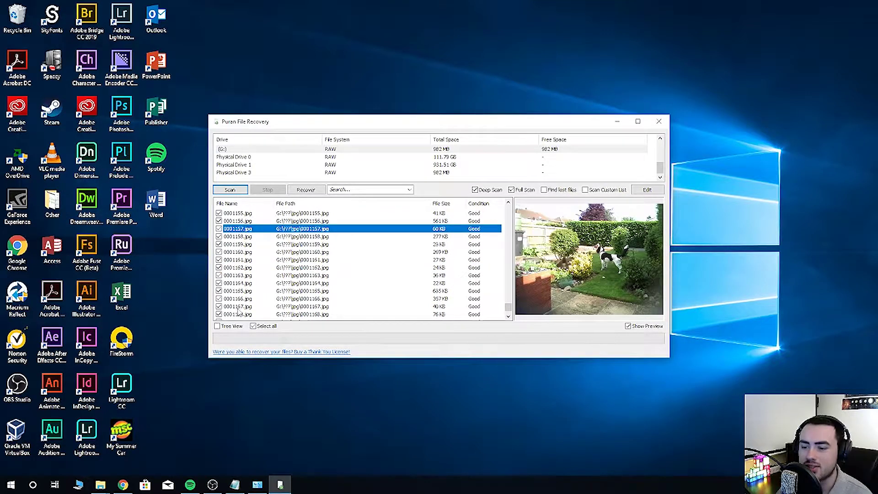
{"action": "left_click", "coordinate": [253, 325]}
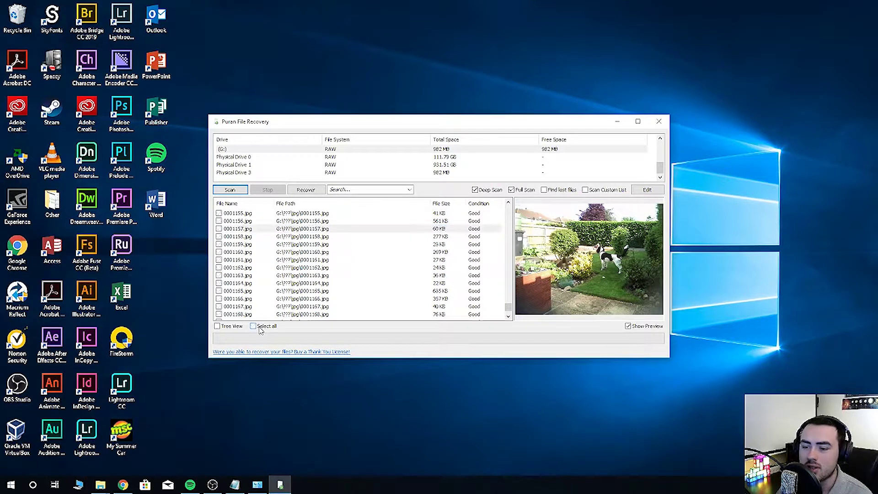
{"action": "left_click", "coordinate": [318, 190]}
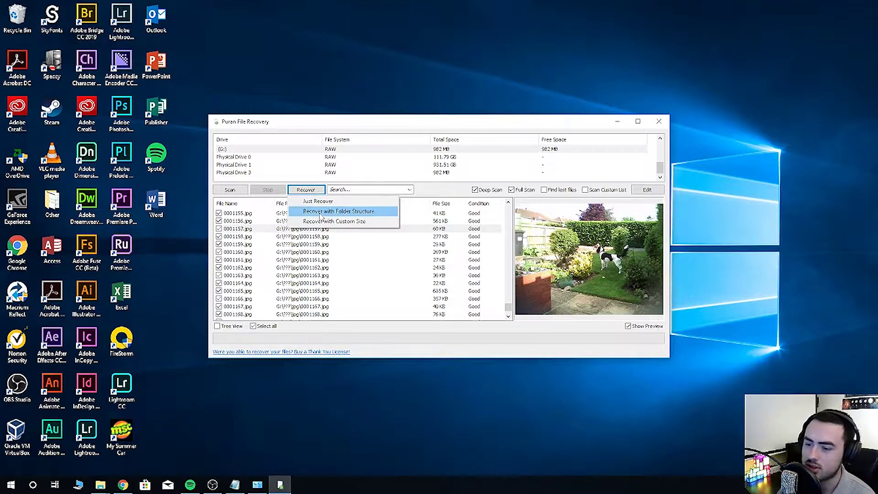
Recover the checked files with folder structure into Documents\Undefined, maximizing the recovery window
{"action": "left_click", "coordinate": [321, 214]}
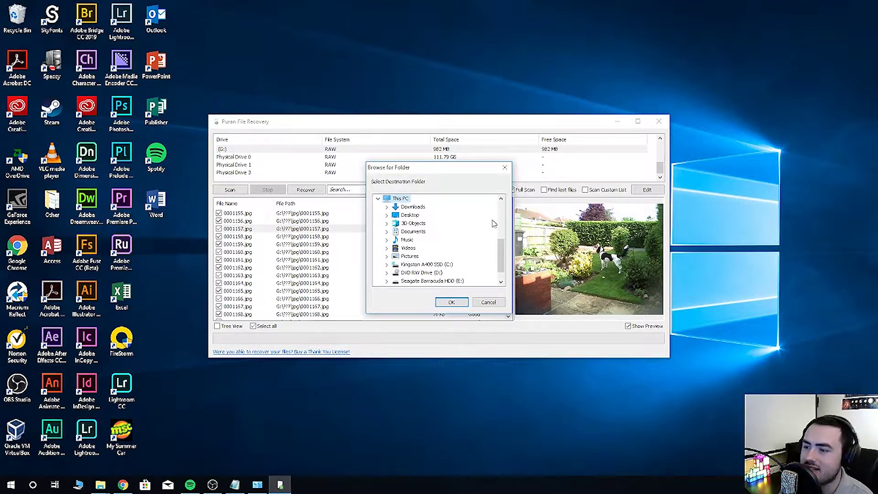
{"action": "scroll", "coordinate": [501, 258], "scroll_direction": "down", "scroll_amount": 1}
{"action": "left_click", "coordinate": [451, 302]}
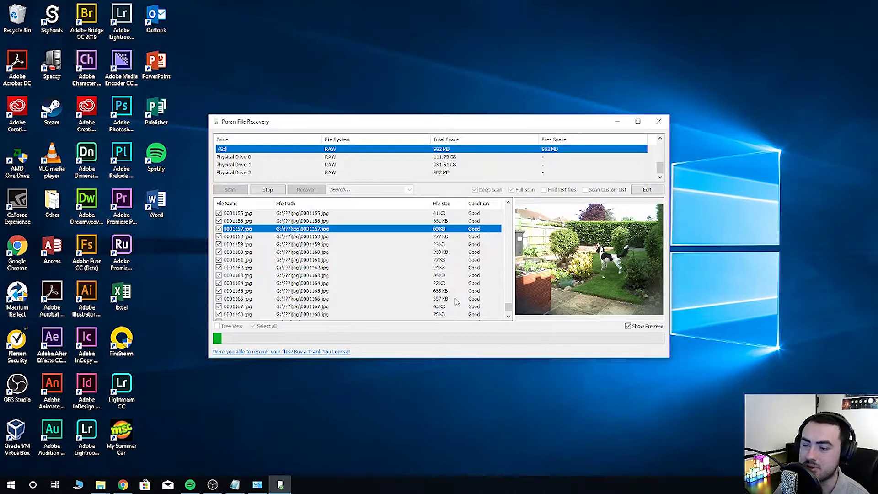
{"action": "left_click", "coordinate": [639, 121]}
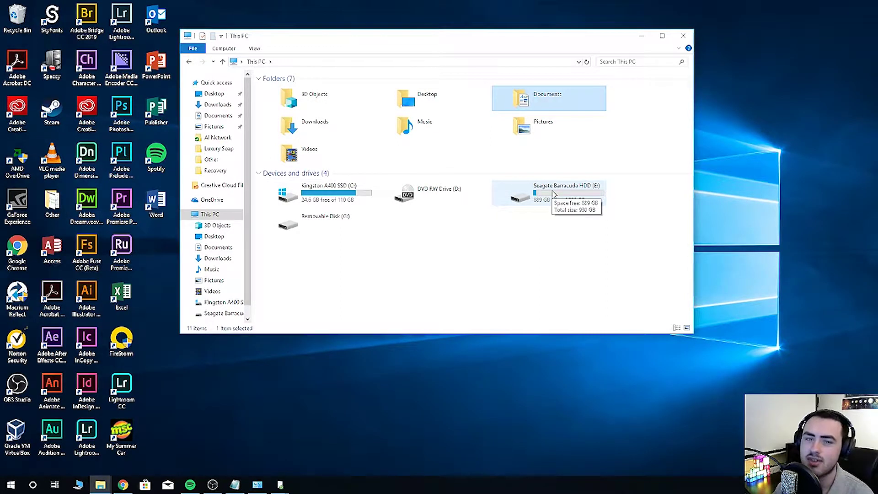
Quick-format Removable Disk (G:) as FAT, accepting the erase-all-data warning
{"action": "left_click", "coordinate": [334, 218]}
{"action": "right_click", "coordinate": [336, 220]}
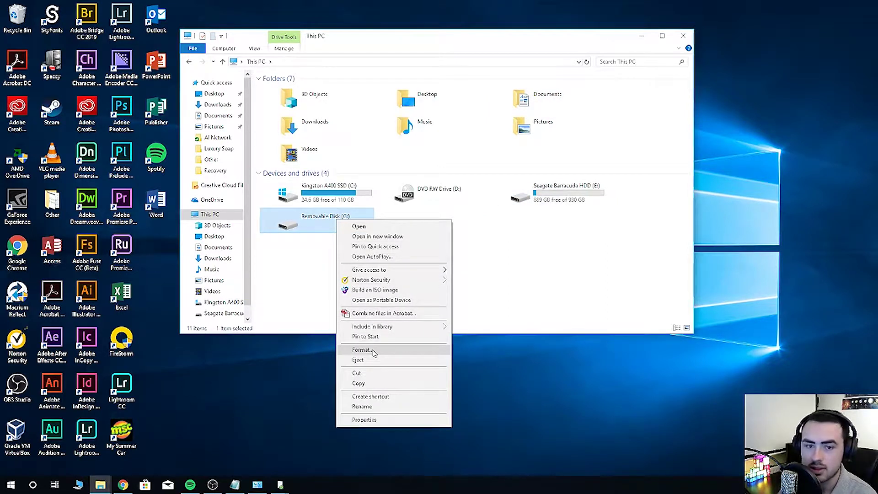
{"action": "left_click", "coordinate": [361, 350]}
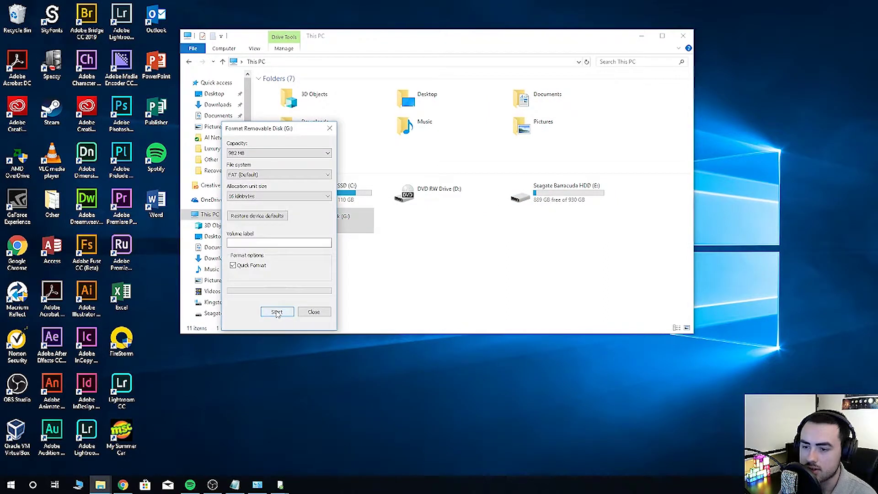
{"action": "left_click", "coordinate": [277, 312]}
{"action": "left_click", "coordinate": [459, 244]}
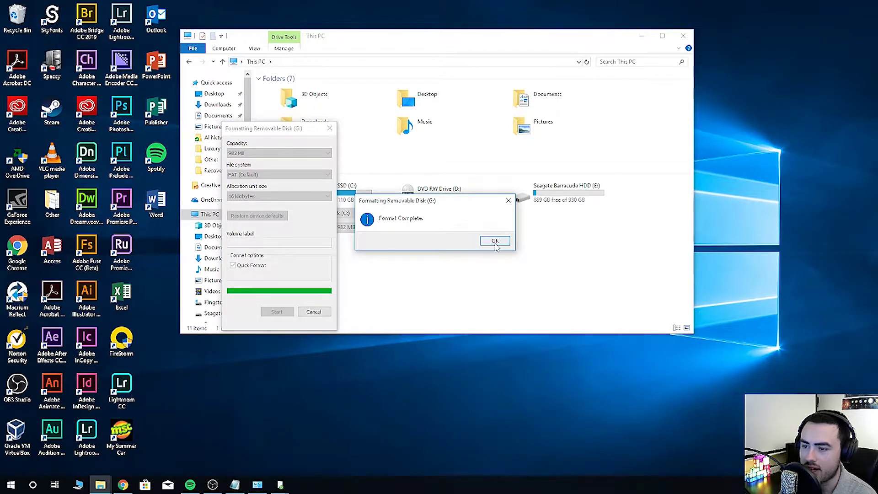
{"action": "left_click", "coordinate": [496, 242]}
{"action": "left_click", "coordinate": [314, 312]}
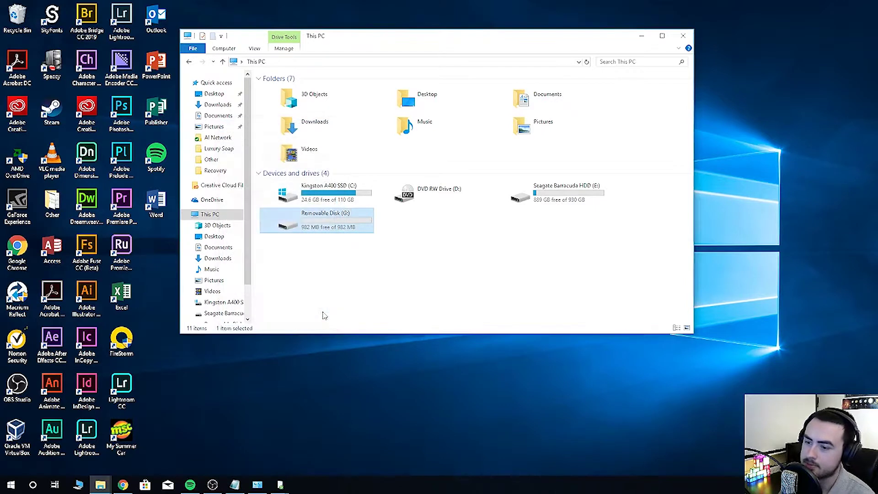
Confirm drive G: is empty, then eject Removable Disk (G:) from This PC
{"action": "double_click", "coordinate": [318, 222]}
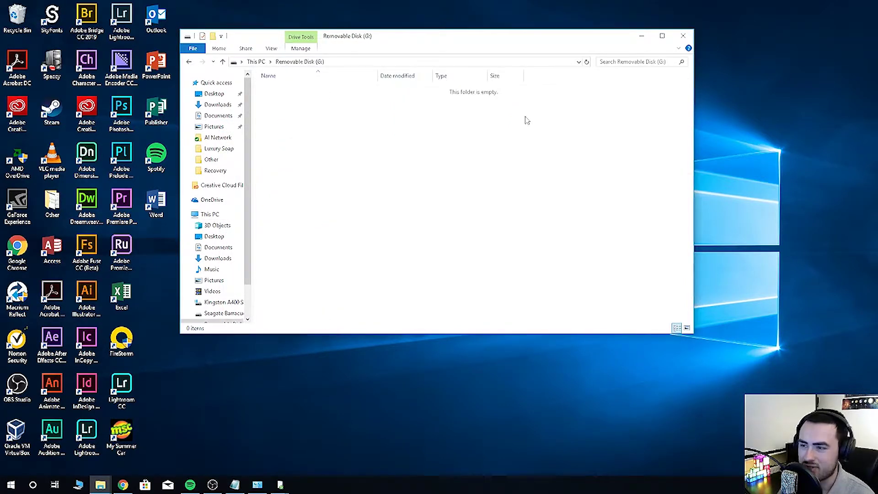
{"action": "key", "text": "alt+Left"}
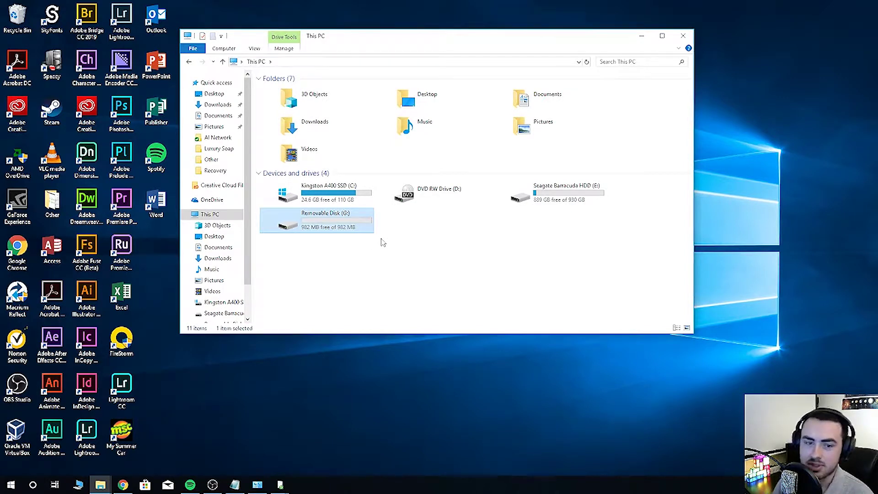
{"action": "left_click", "coordinate": [383, 242]}
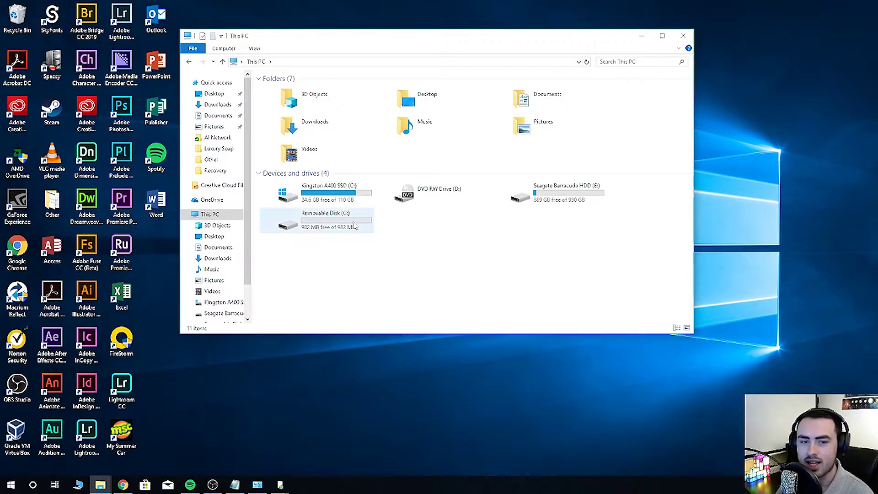
{"action": "right_click", "coordinate": [354, 225]}
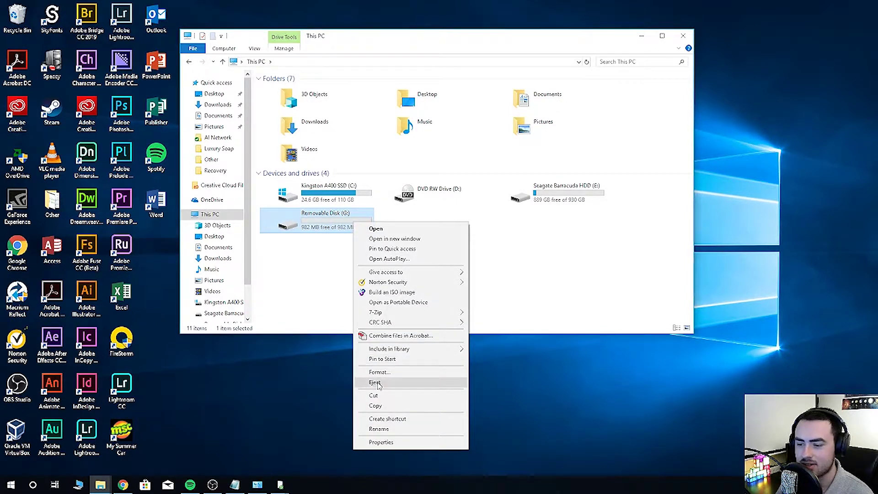
{"action": "left_click", "coordinate": [374, 383]}
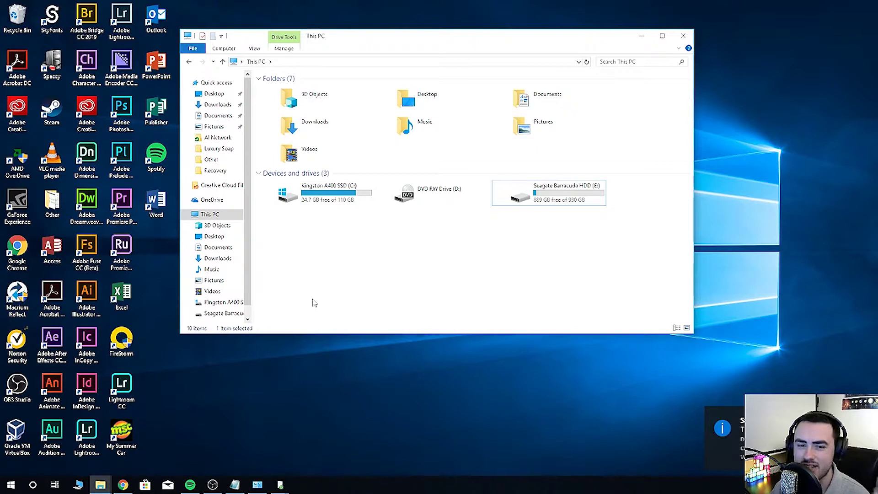